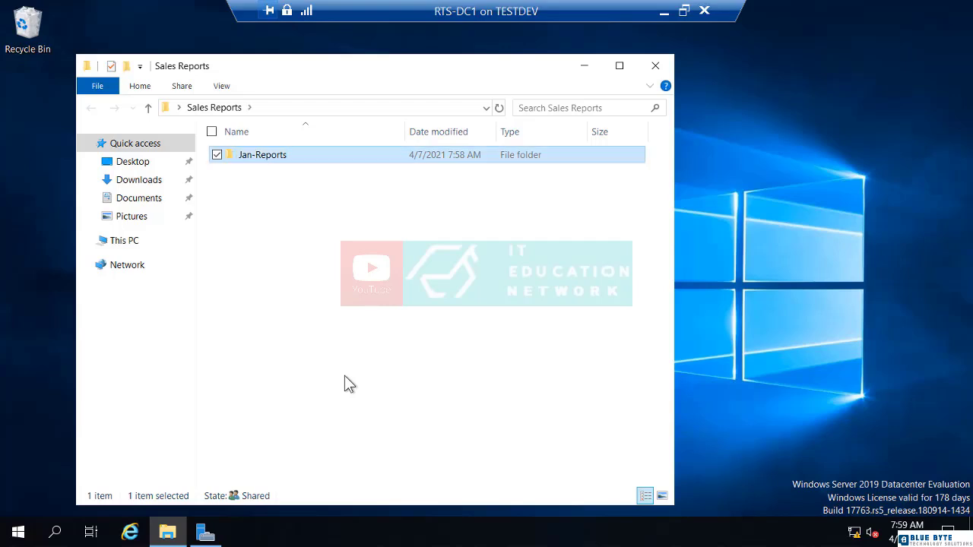
Go up to the Desktop folder and examine the security permissions of Sales-Users on the Sales Reports folder
click(149, 108)
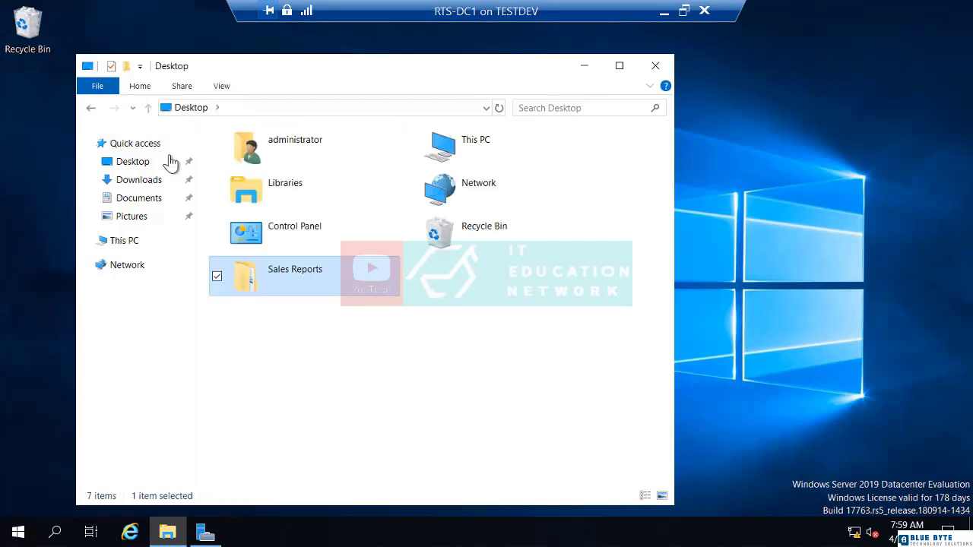
right_click(274, 275)
click(252, 263)
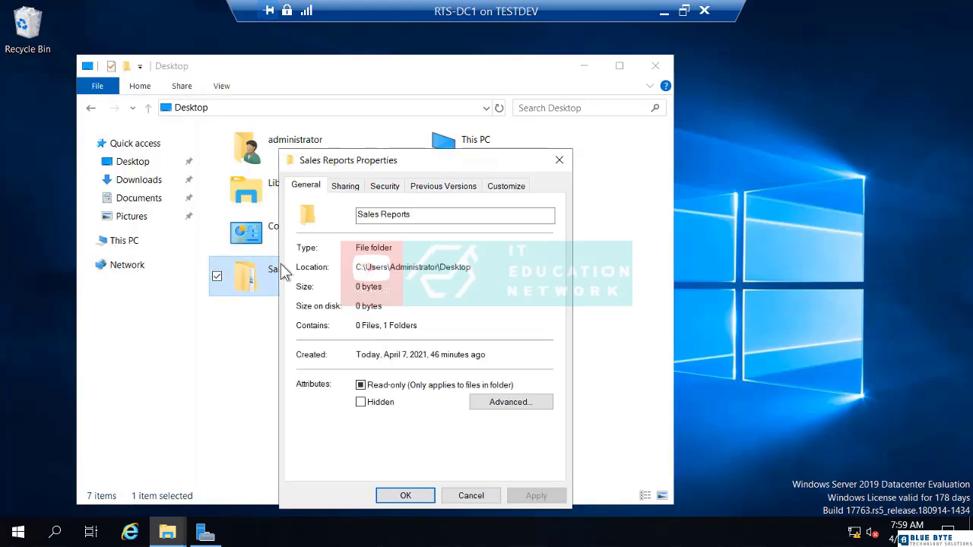
click(384, 187)
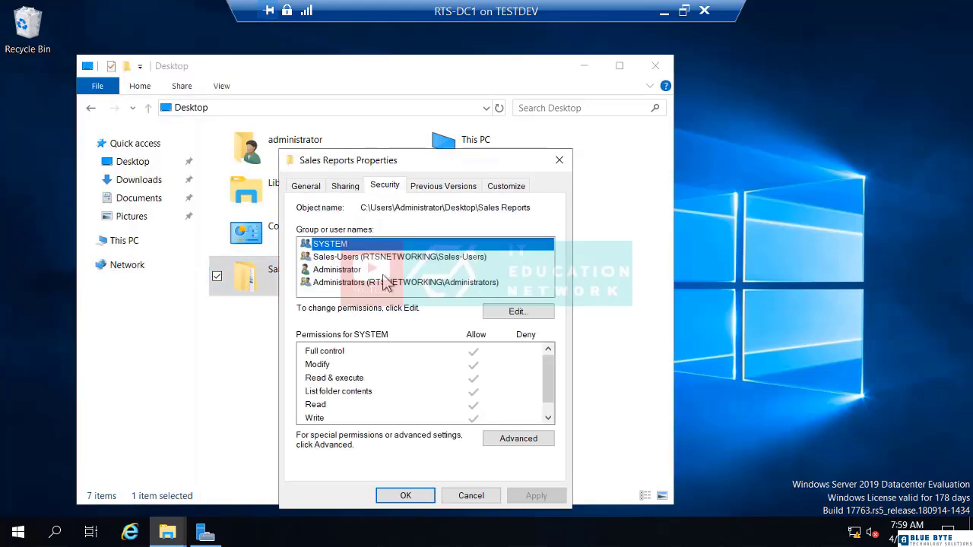
click(368, 257)
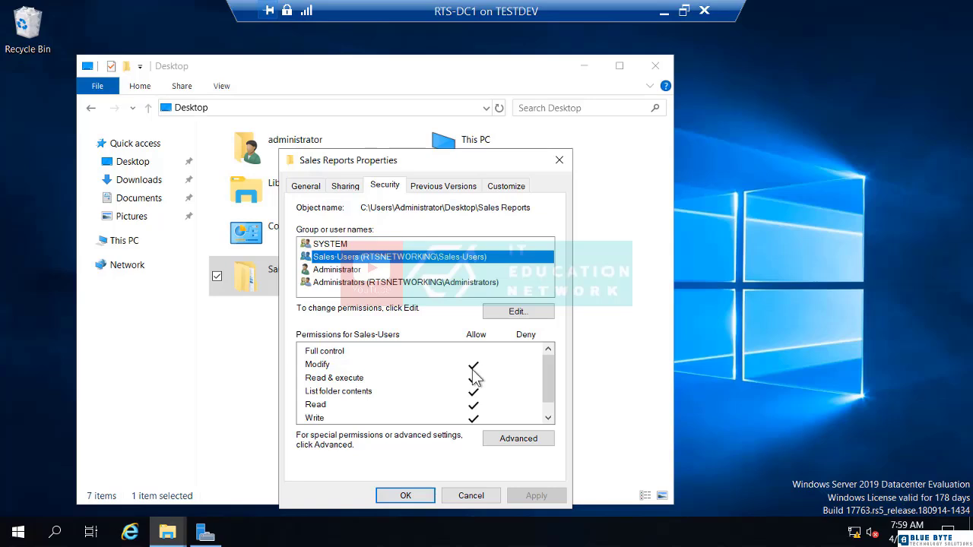
Try clearing the allowed Modify, Read & execute and List folder contents permissions of Sales-Users on Sales Reports, and discard the changes
click(505, 314)
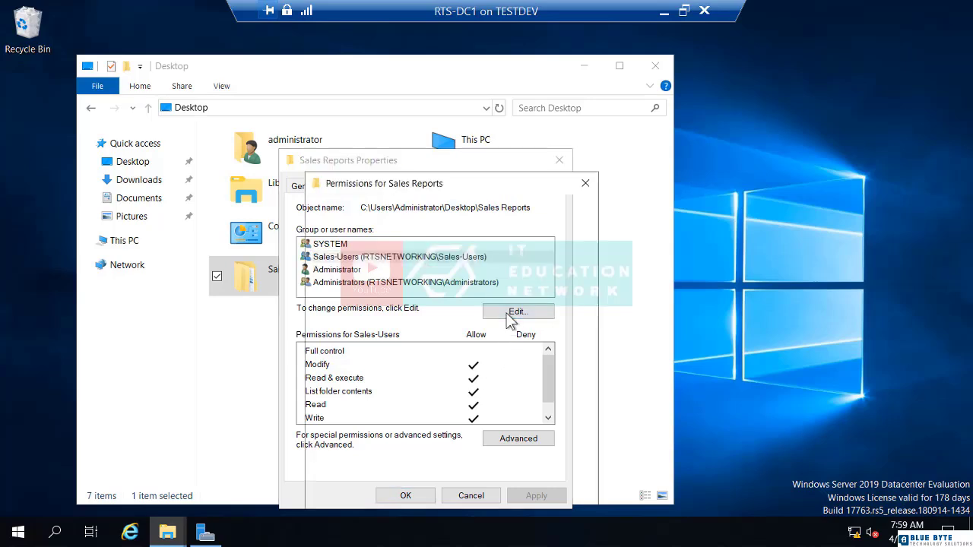
click(399, 283)
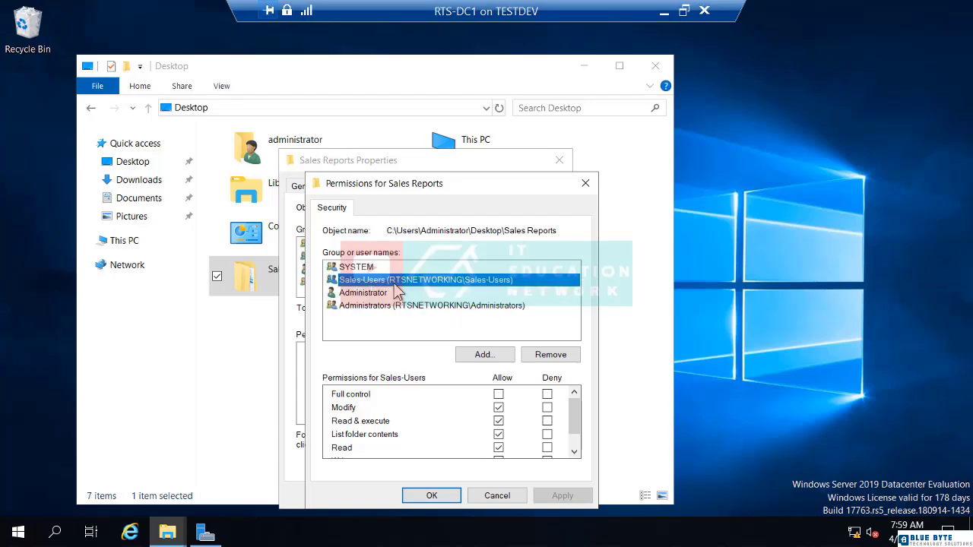
click(497, 409)
click(499, 424)
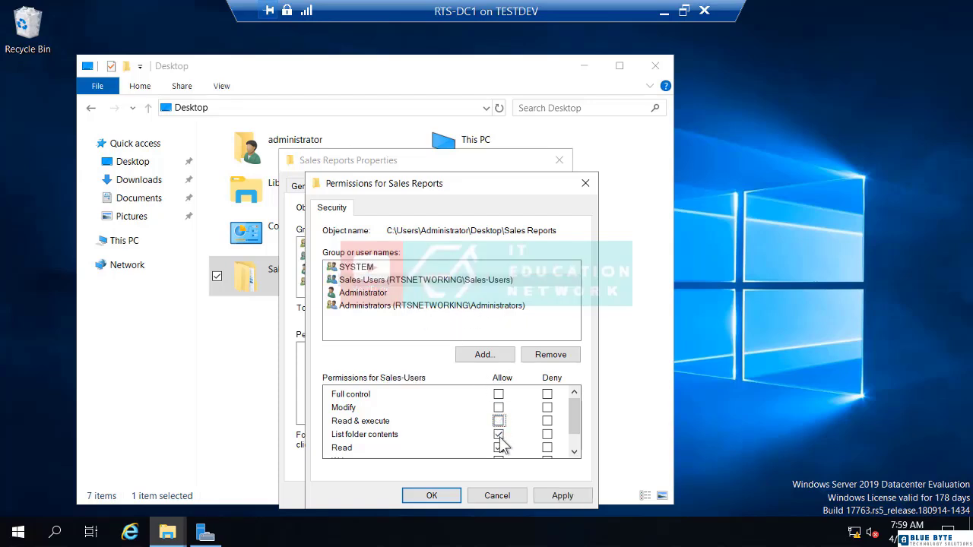
click(500, 438)
click(498, 496)
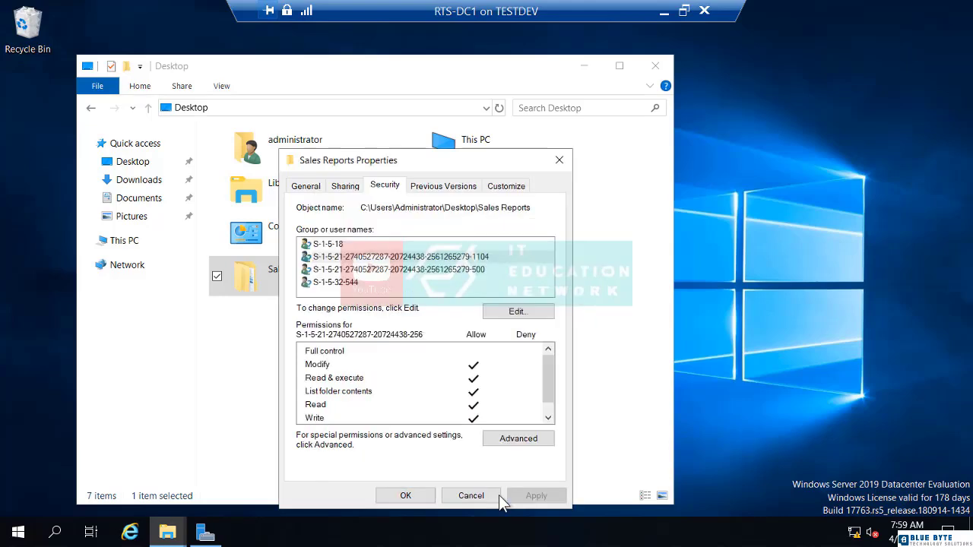
click(496, 495)
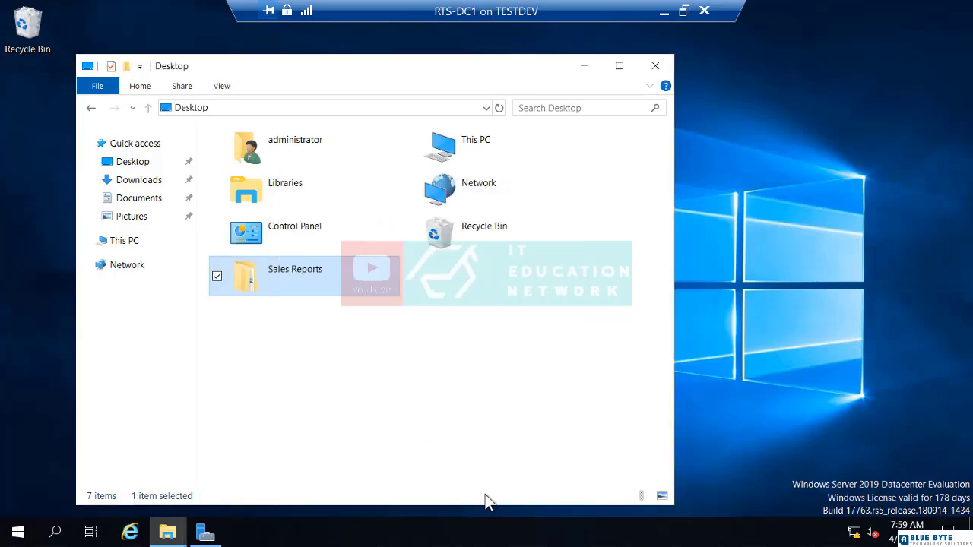
Examine the permissions of Sales-Users on the Jan-Reports subfolder inside Sales Reports, in its editable permissions list
double_click(292, 285)
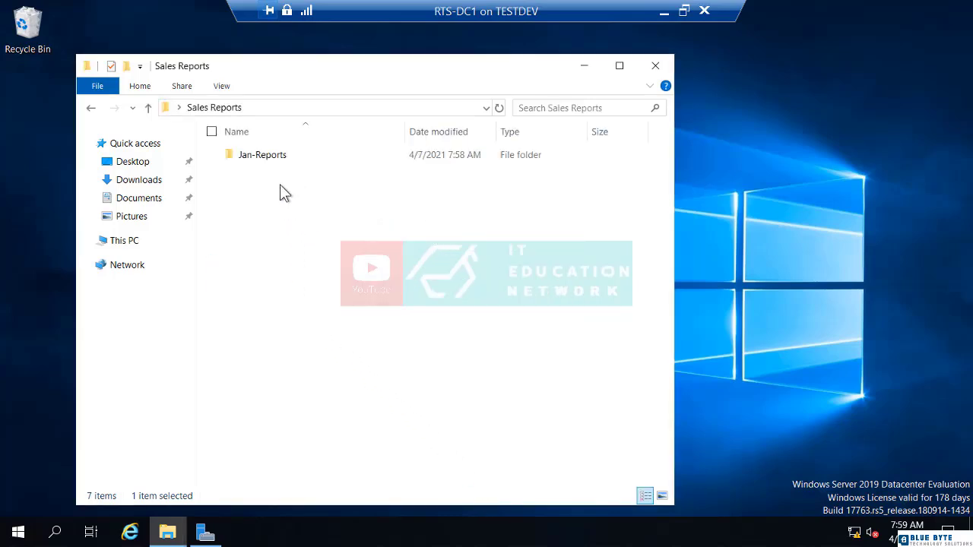
right_click(274, 157)
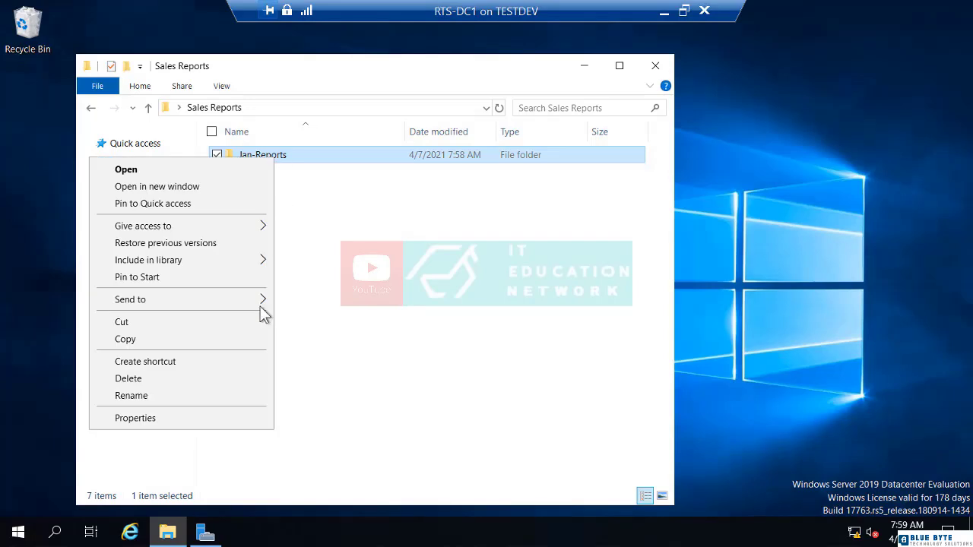
click(220, 420)
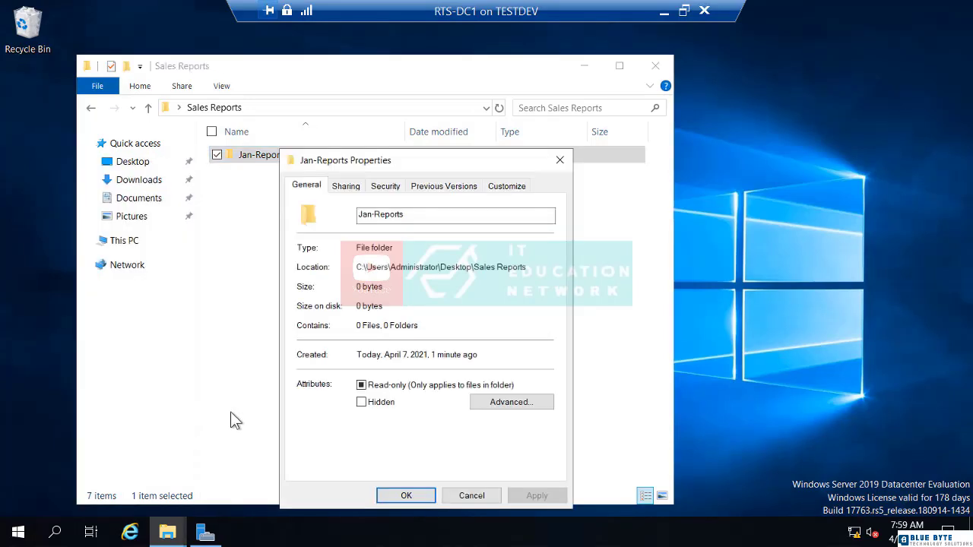
click(386, 189)
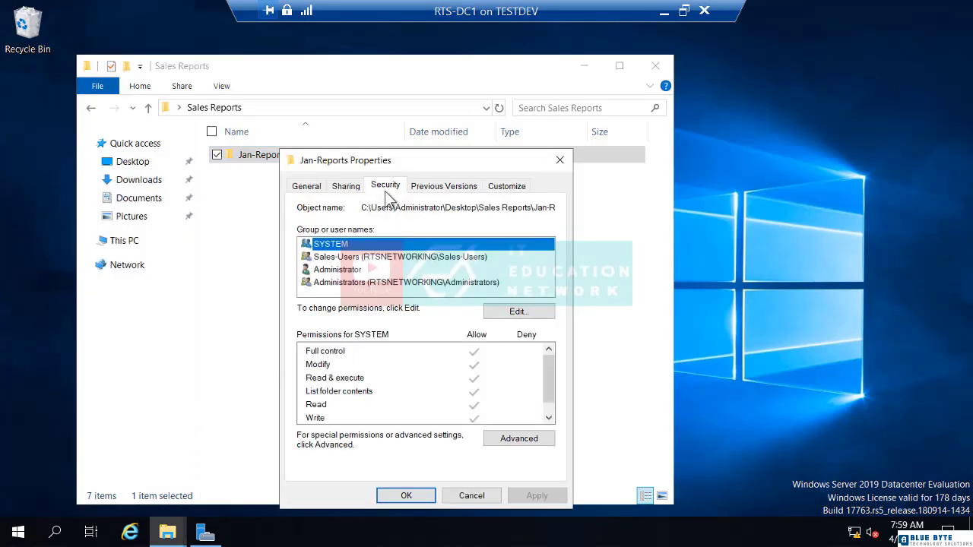
click(517, 312)
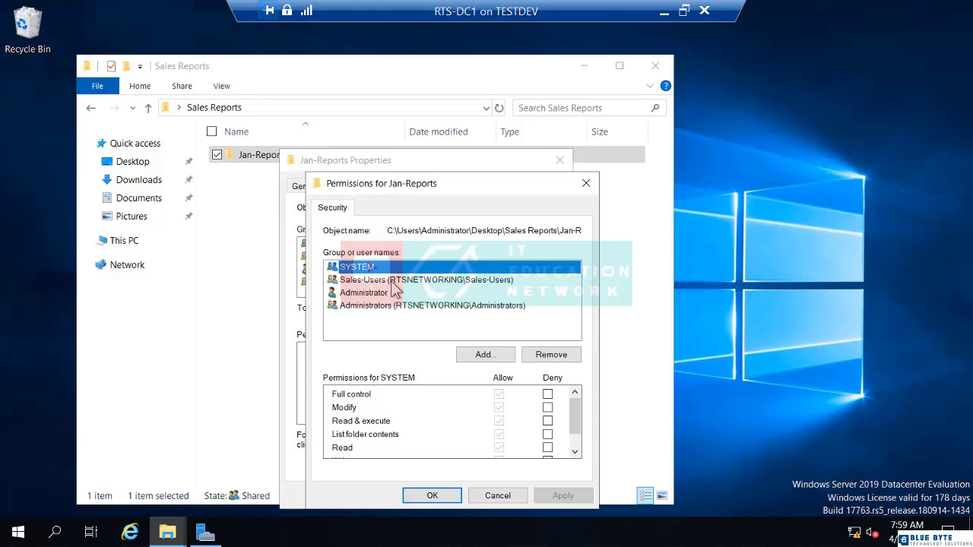
click(392, 282)
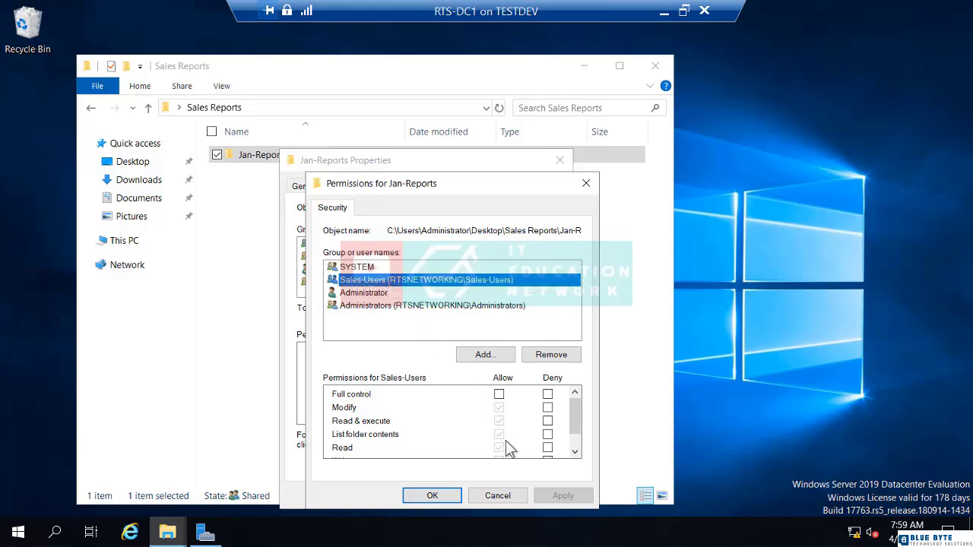
scroll(505, 440, down, 1)
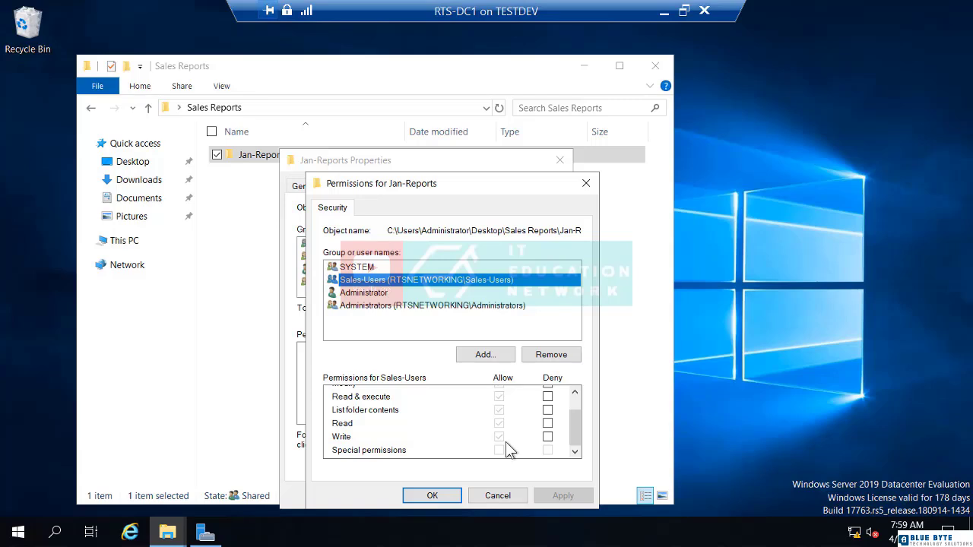
scroll(508, 449, up, 1)
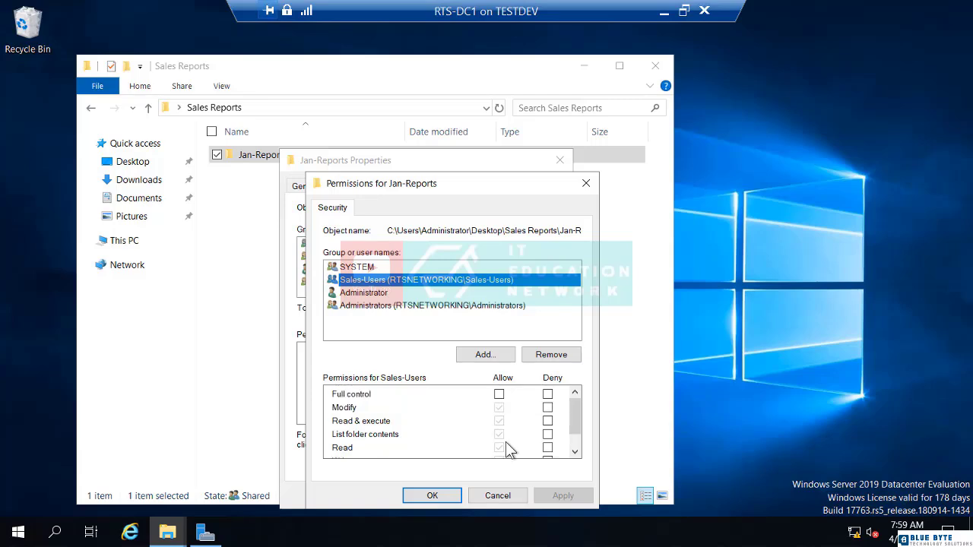
Try toggling Full control for Sales-Users and adding another principal on Jan-Reports, and discard the changes
click(499, 395)
click(499, 394)
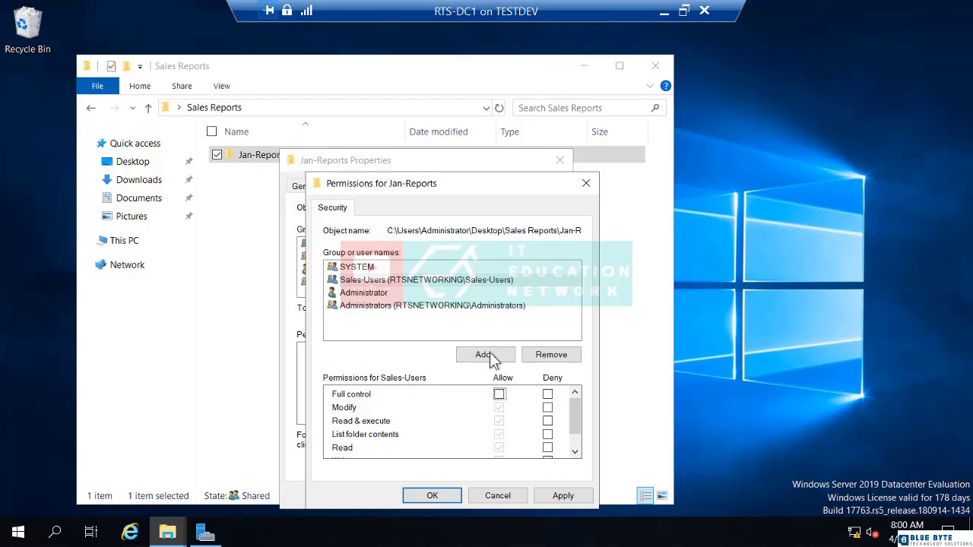
click(489, 355)
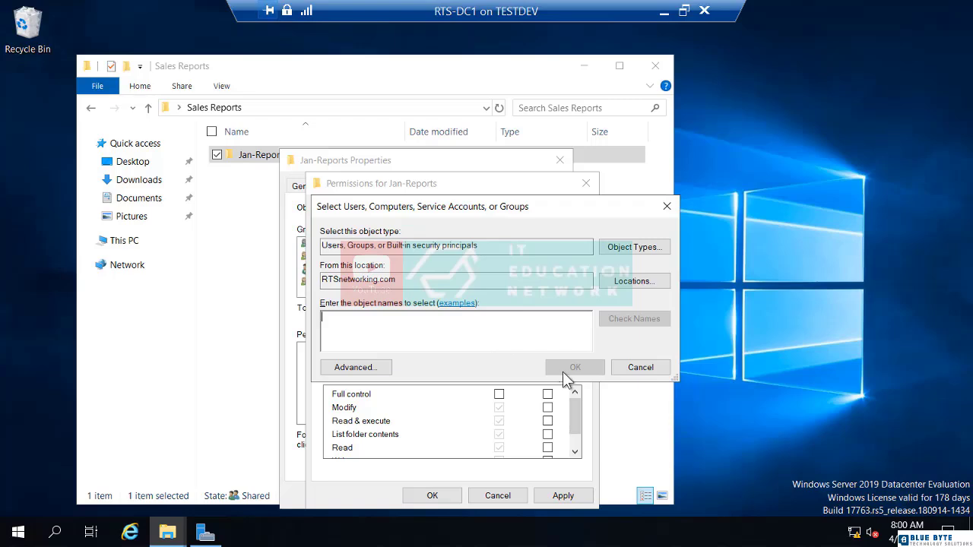
click(640, 368)
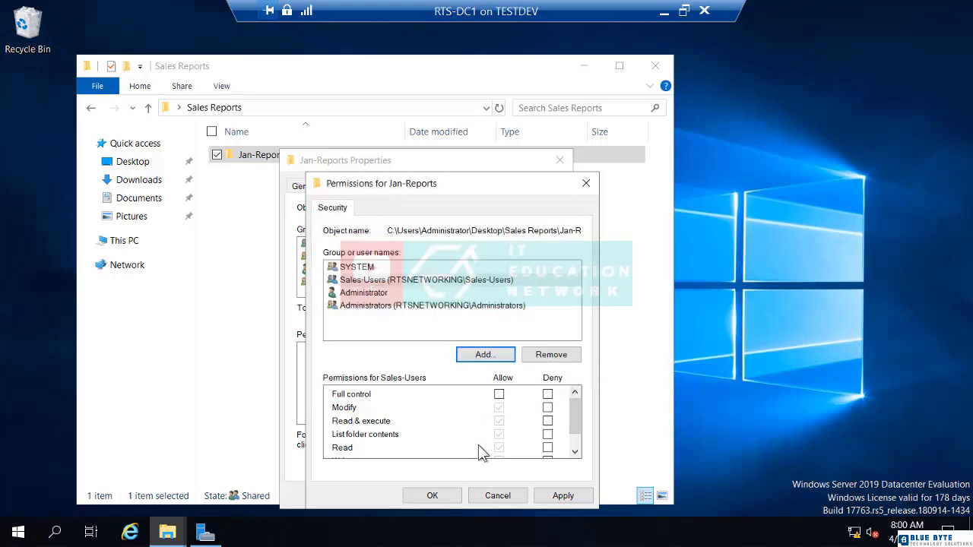
click(493, 494)
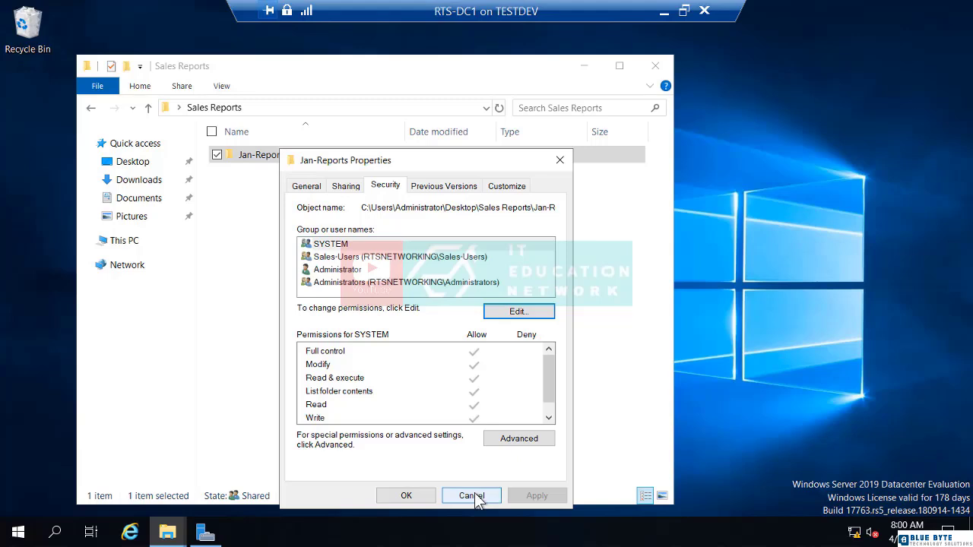
click(475, 496)
Create a new folder named "Archived Sales Reports" inside the Sales Reports folder
right_click(223, 210)
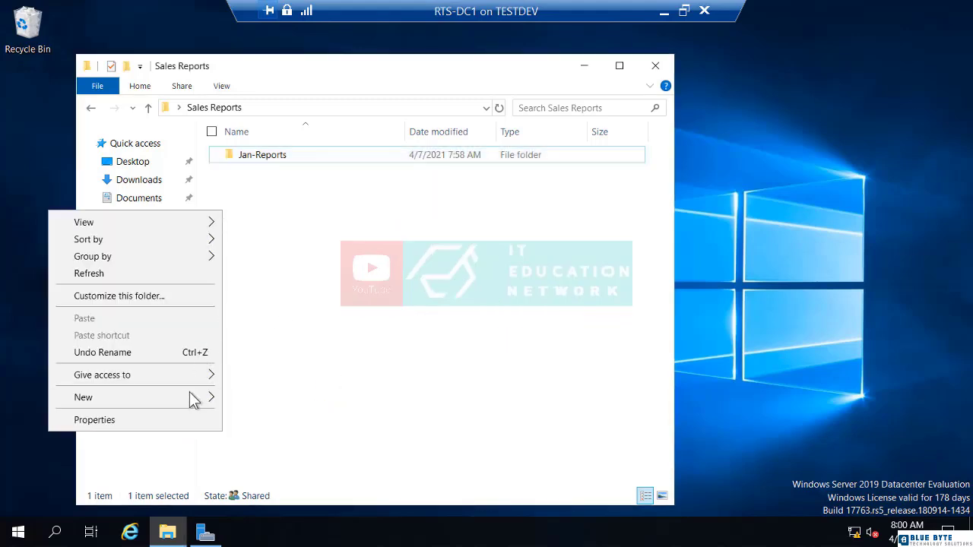
mouse_move(216, 396)
click(298, 411)
text(A)
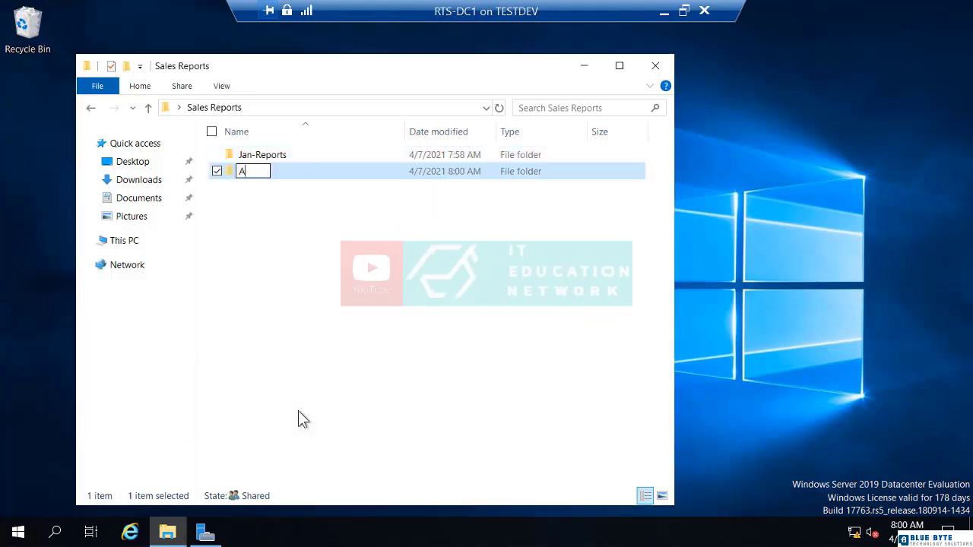
text(rchive)
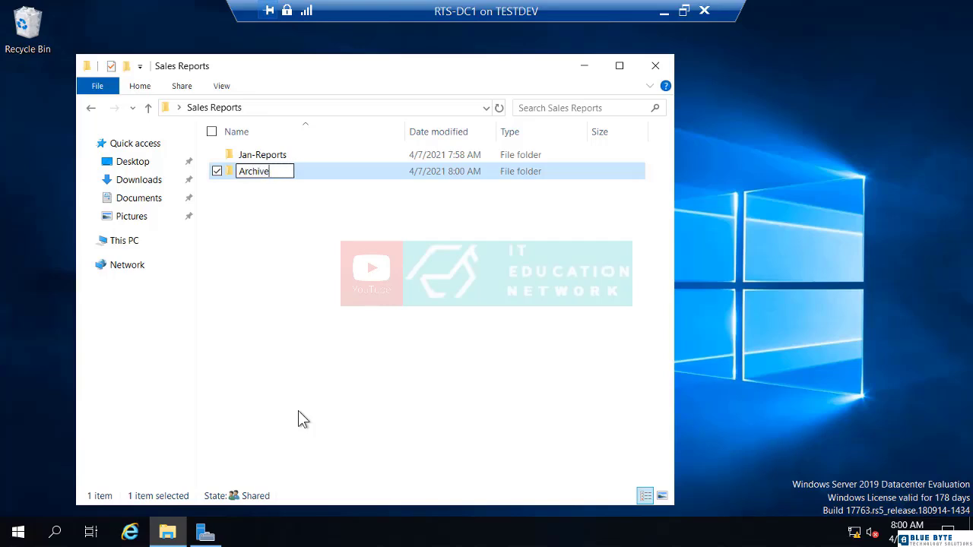
text(d Sael)
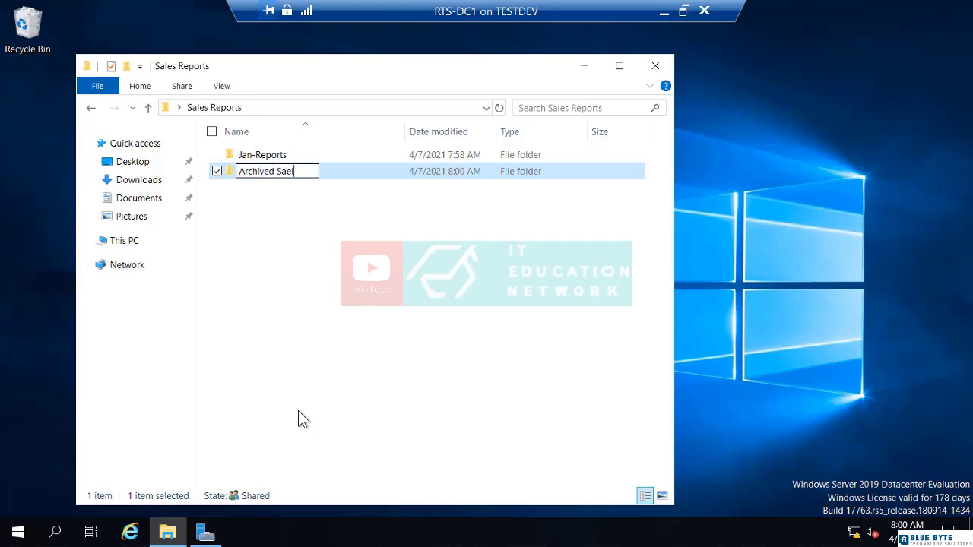
key(BackSpace)
key(BackSpace)
text(les Reports)
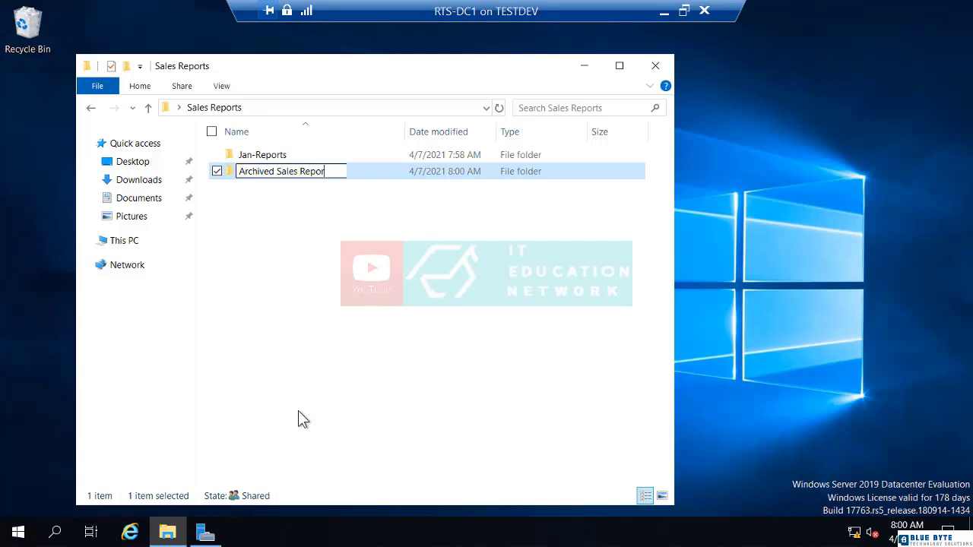
key(Return)
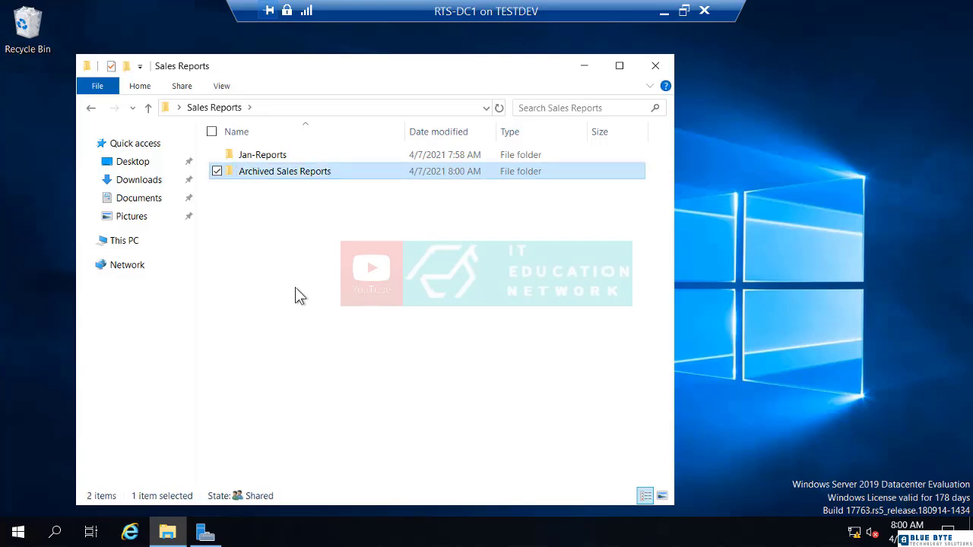
Examine the security permissions of Sales-Users on the Archived Sales Reports folder
right_click(297, 174)
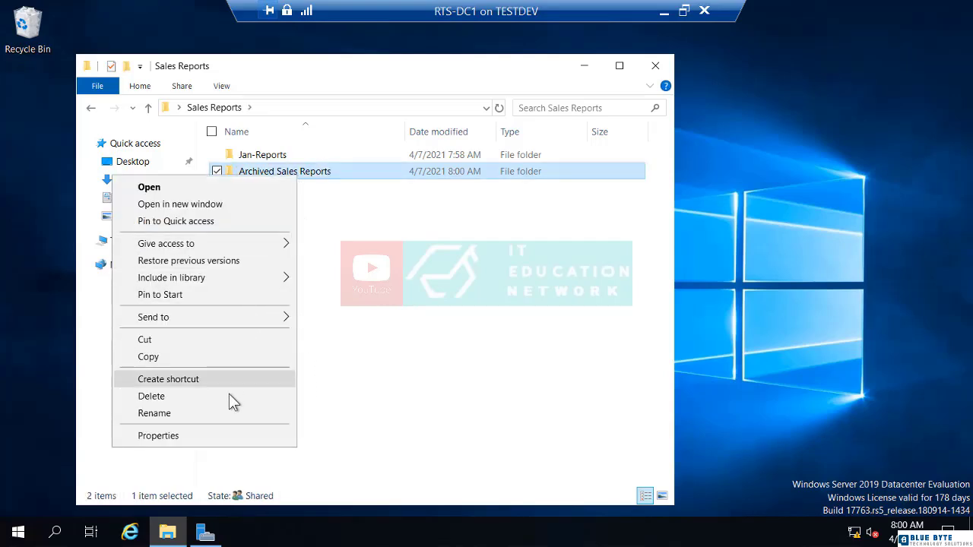
click(220, 433)
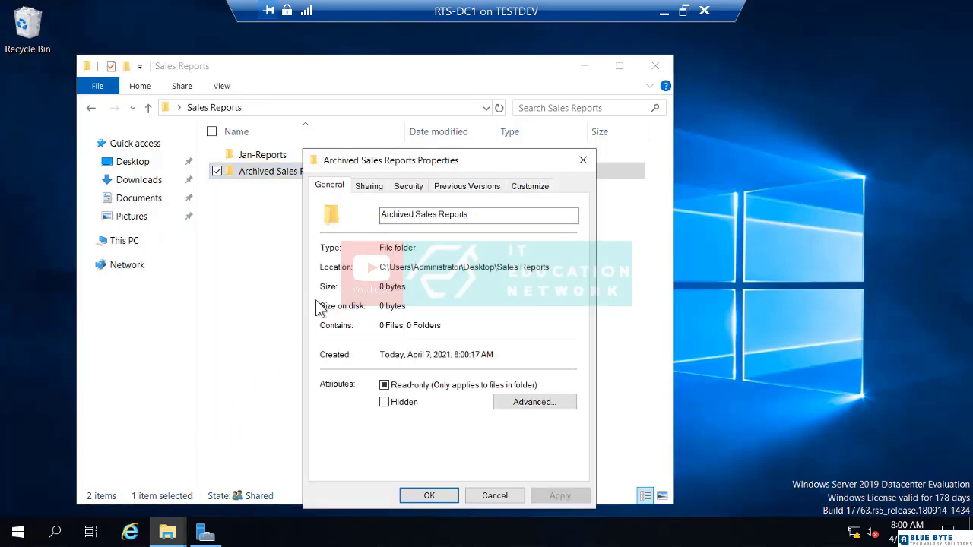
click(407, 189)
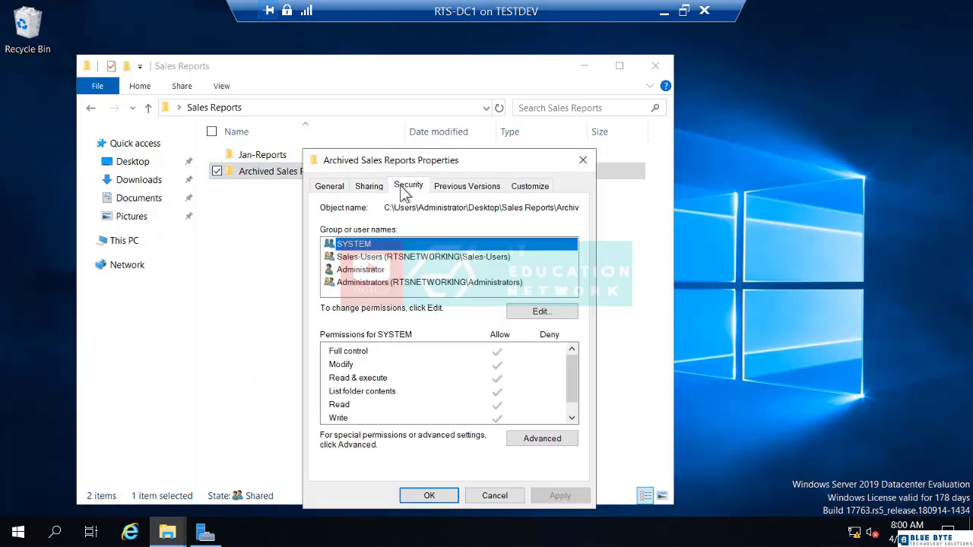
click(380, 258)
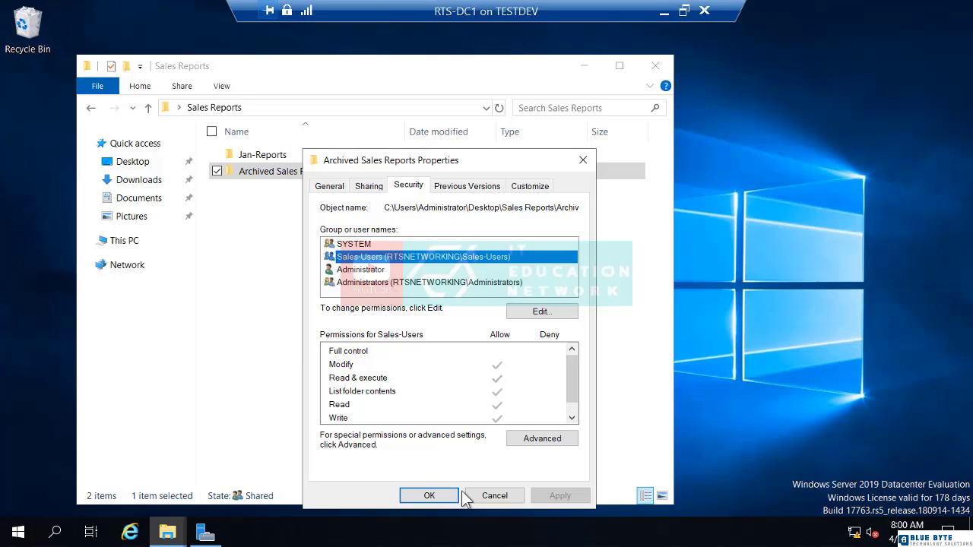
Disable inheritance on Archived Sales Reports by removing all inherited permissions, and re-enable inheritance and apply it
click(542, 439)
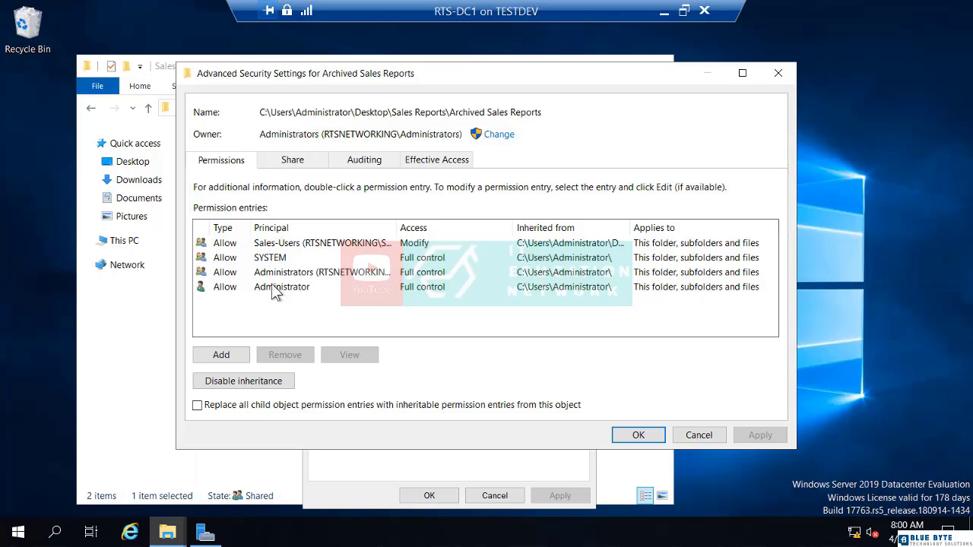
click(261, 389)
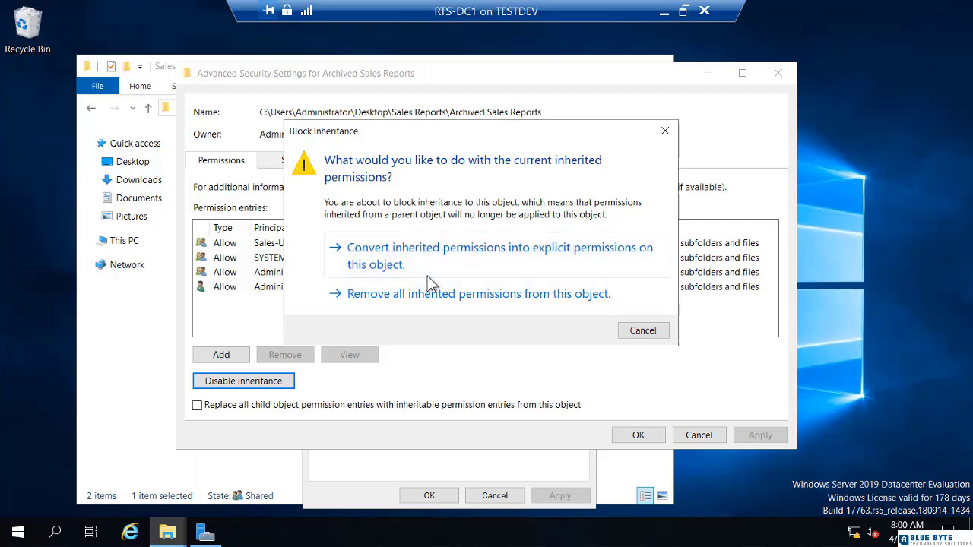
drag(418, 130, 463, 349)
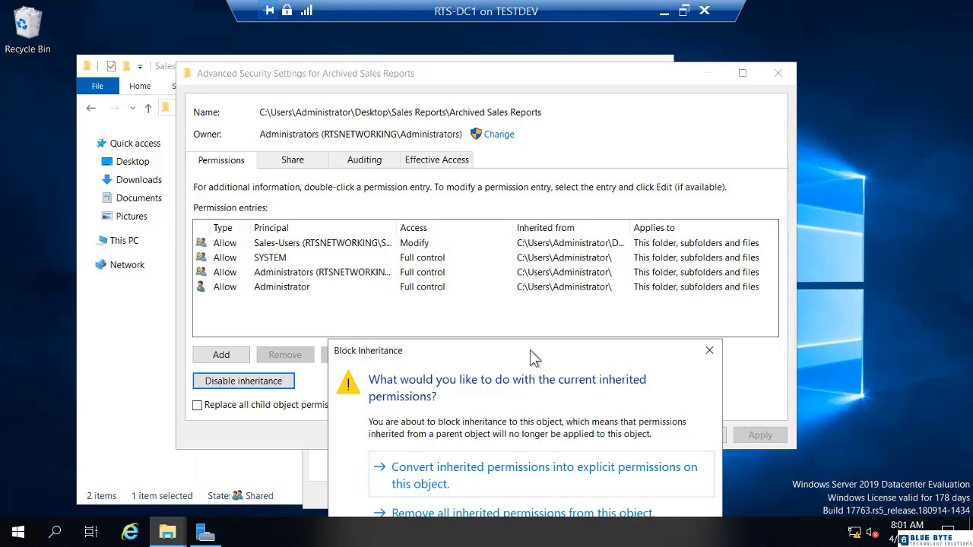
drag(535, 351, 539, 232)
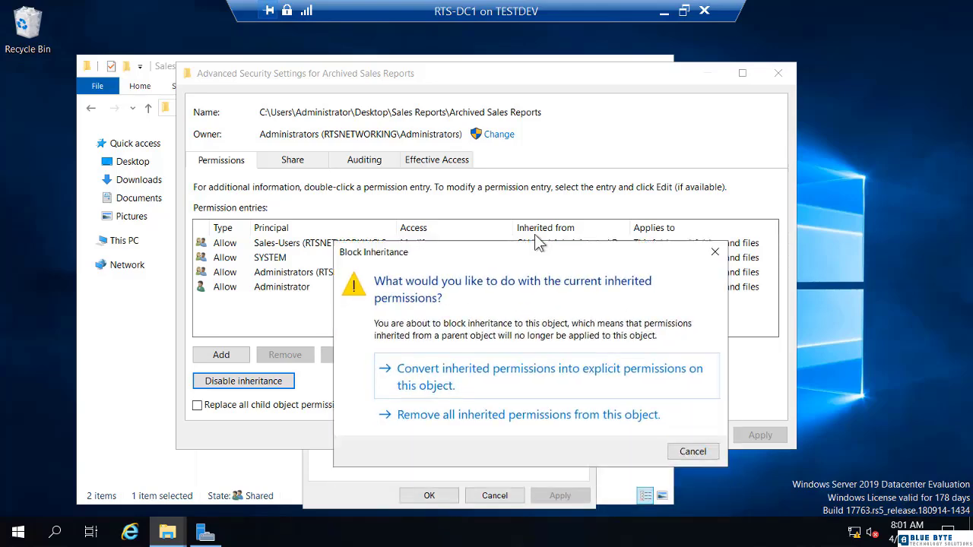
click(502, 395)
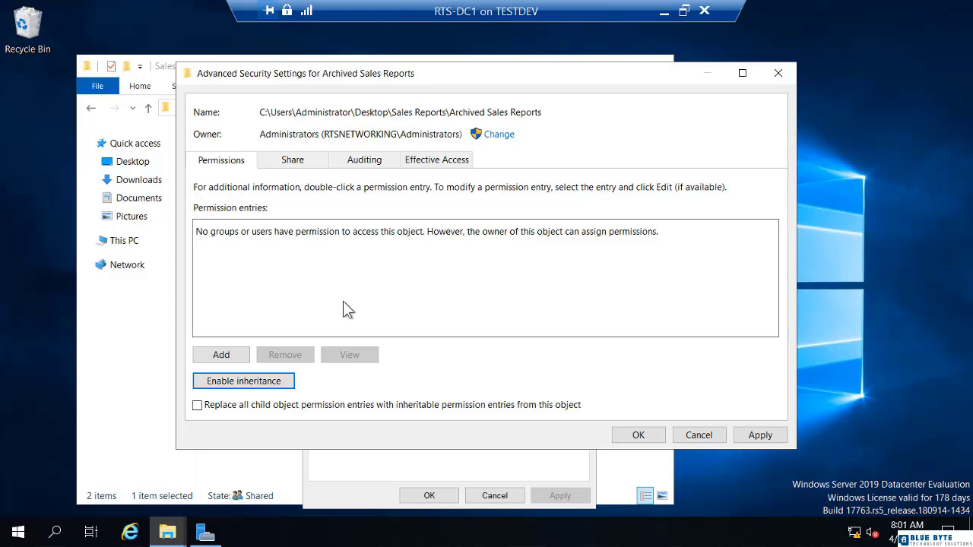
click(269, 381)
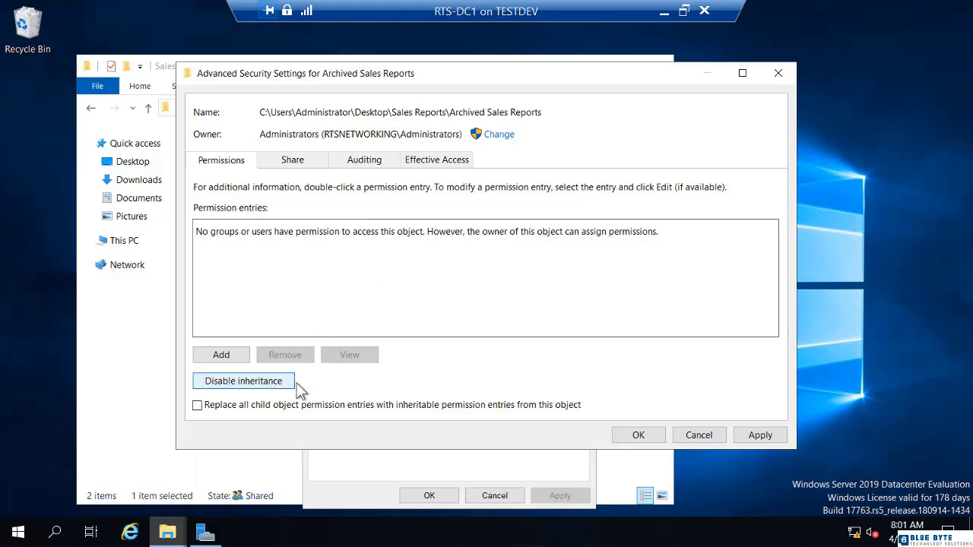
click(760, 434)
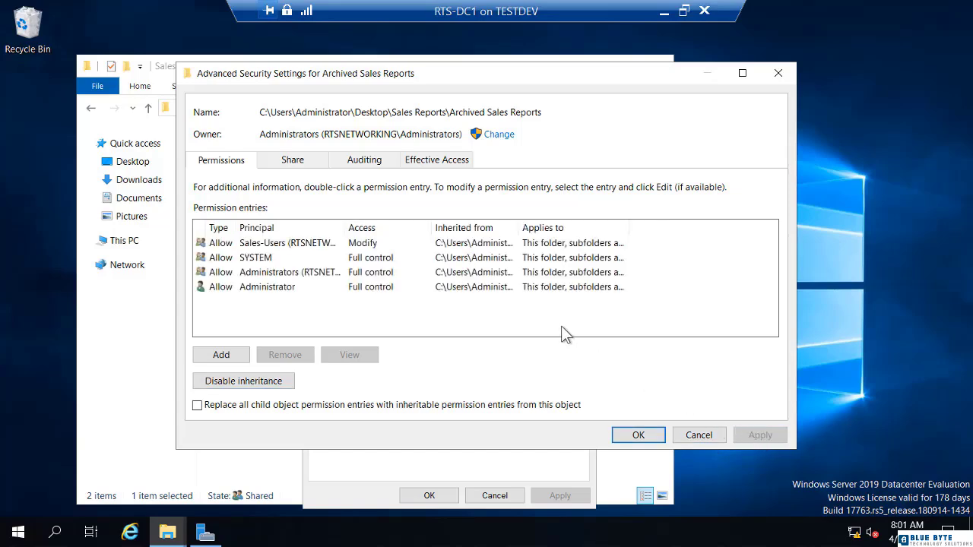
Disable inheritance on Archived Sales Reports, converting the inherited permissions into explicit permissions on the folder
click(278, 388)
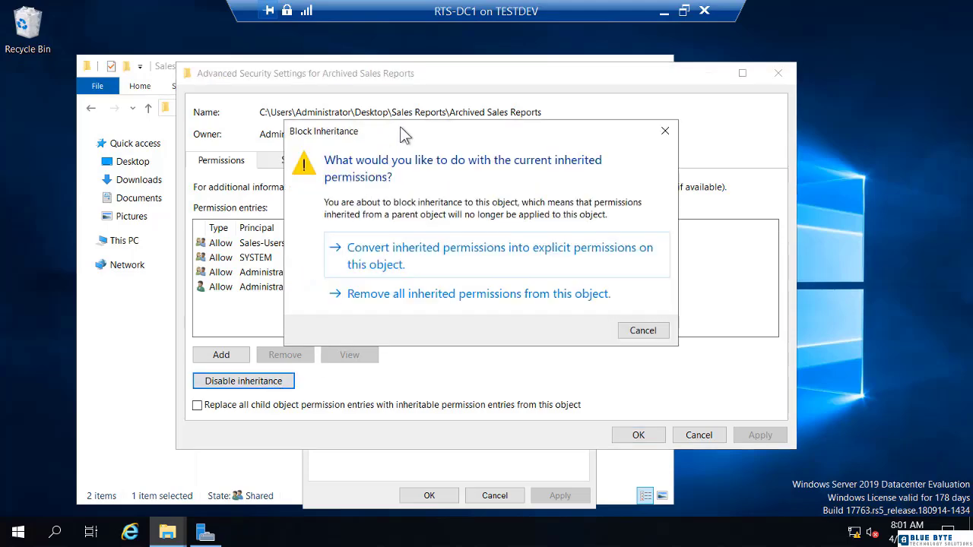
drag(400, 127, 478, 327)
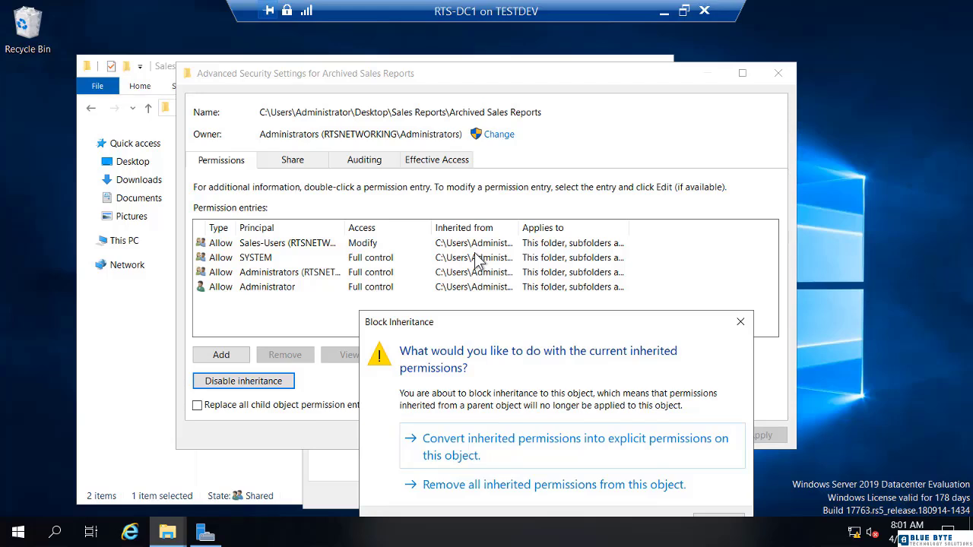
click(514, 450)
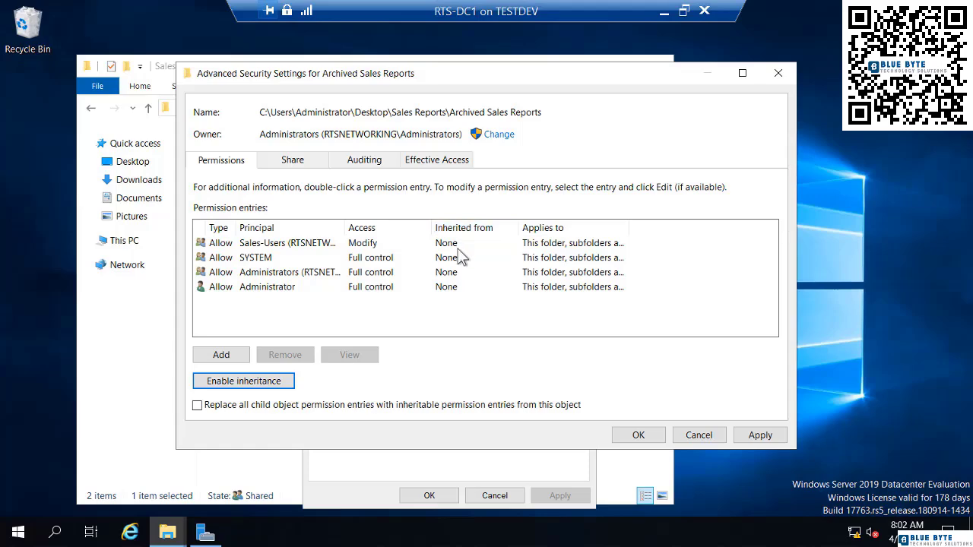
click(639, 435)
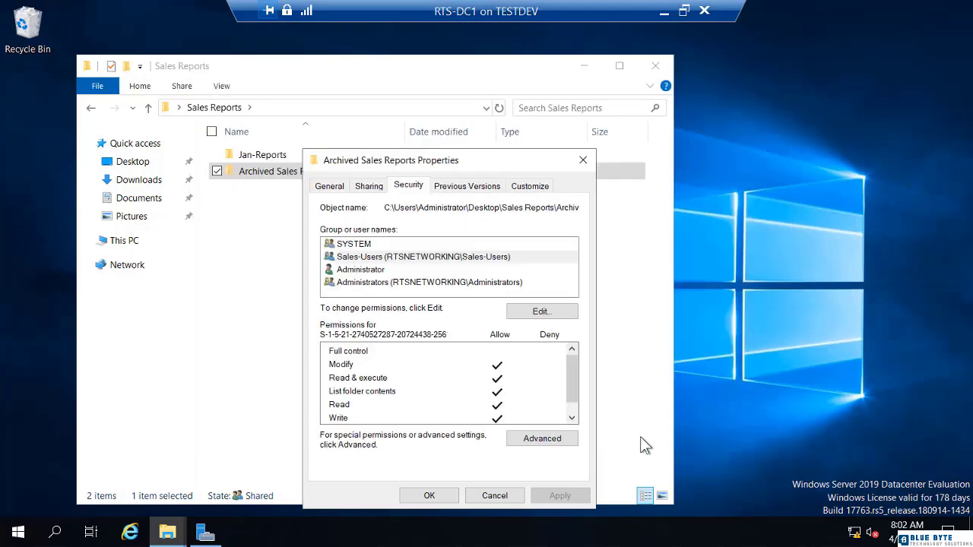
Try clearing the allowed Modify, Read & execute and List folder contents permissions for Sales-Users on Archived Sales Reports, and discard the changes
click(538, 318)
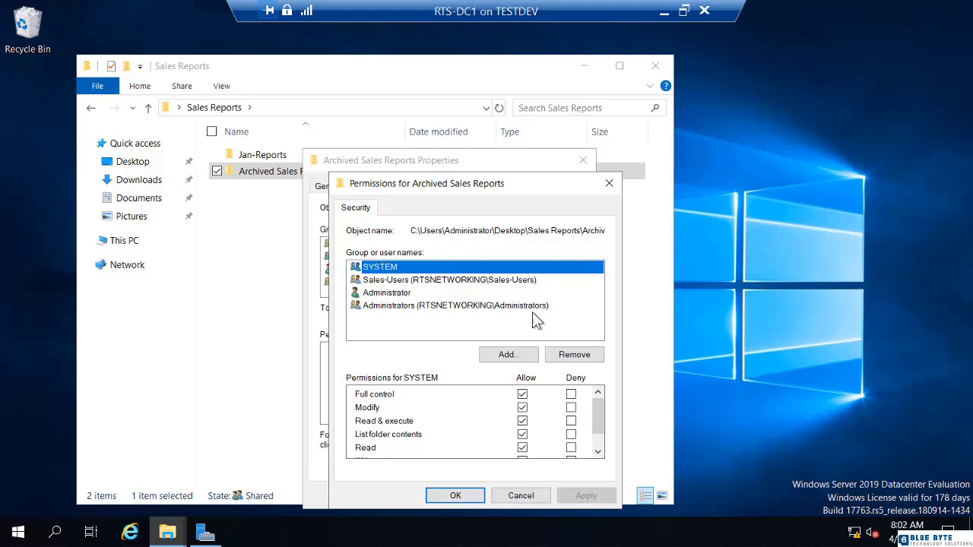
click(484, 281)
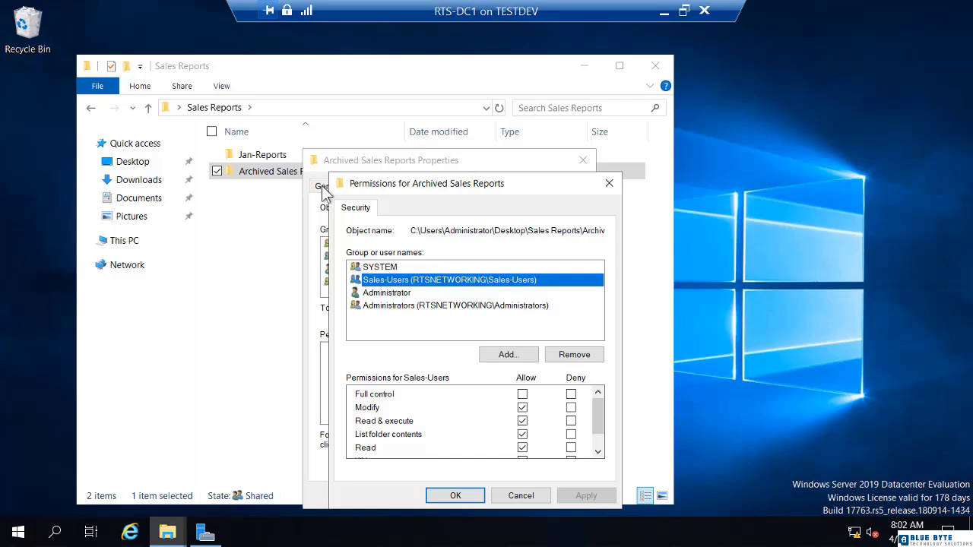
click(522, 420)
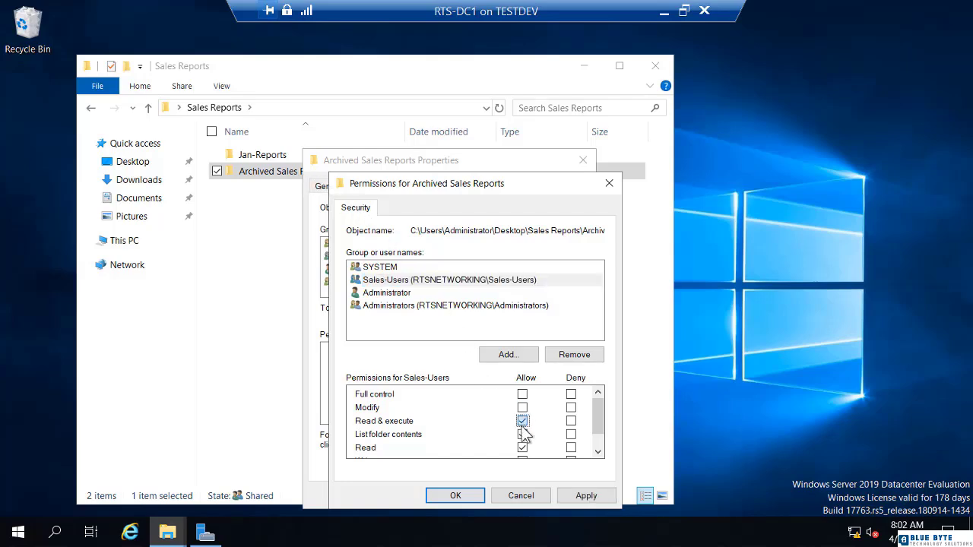
click(523, 434)
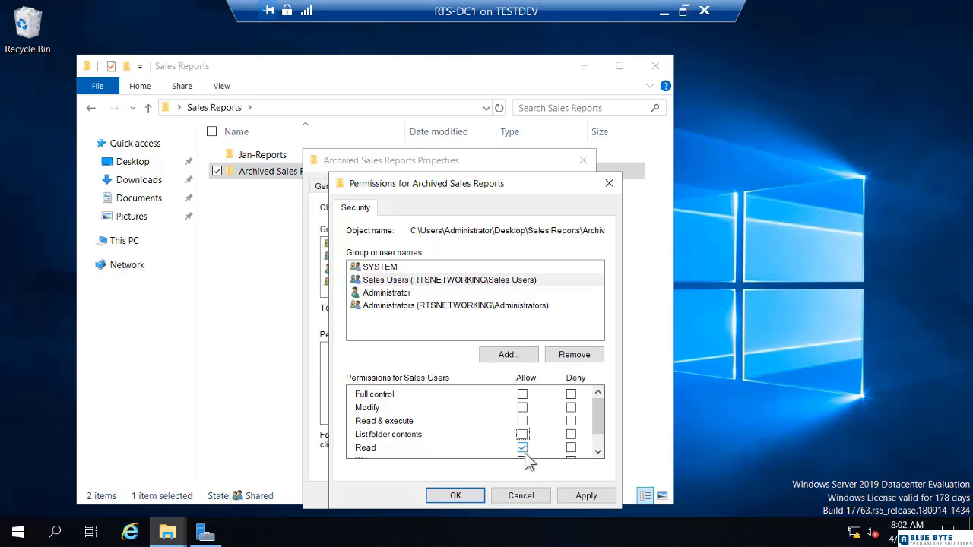
click(528, 495)
click(512, 494)
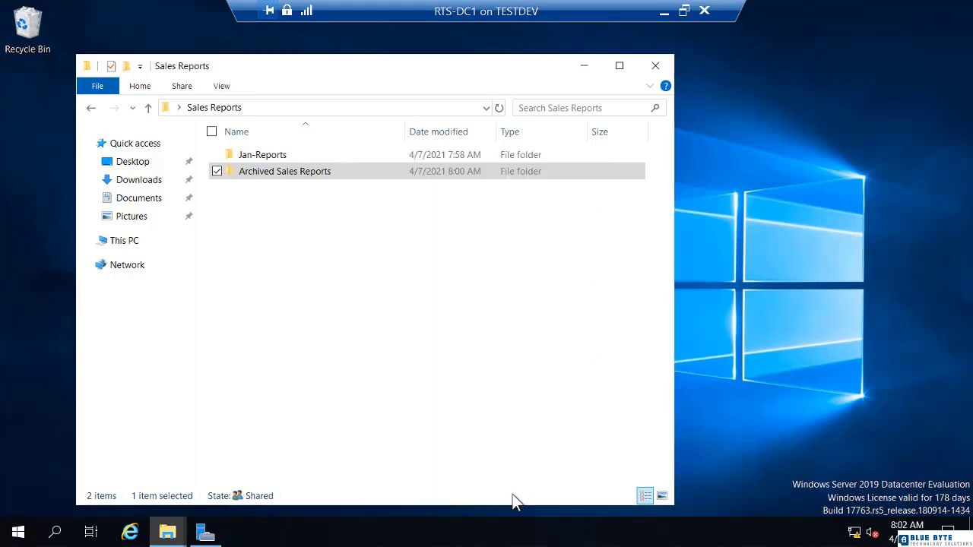
Close the Sales Reports window and delete the Sales Reports folder from the desktop
click(659, 67)
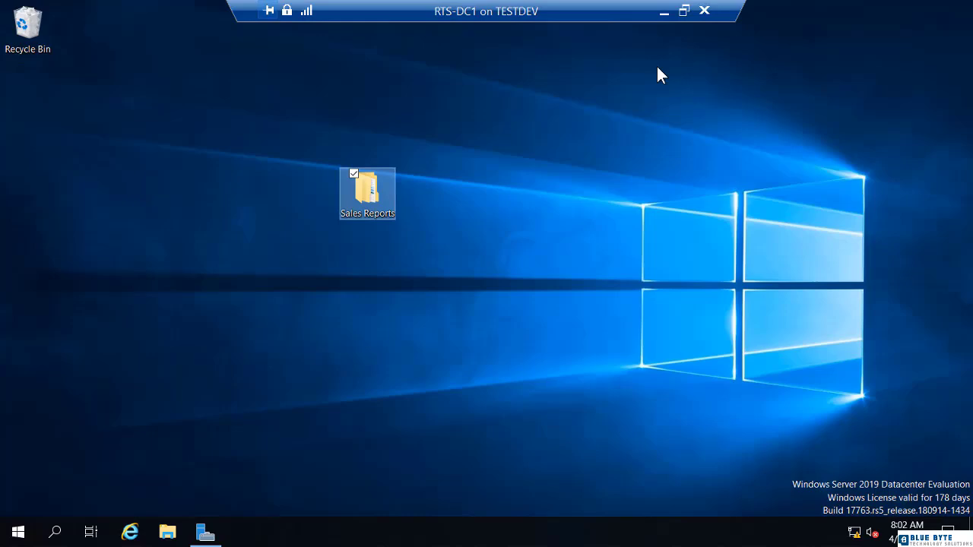
right_click(370, 194)
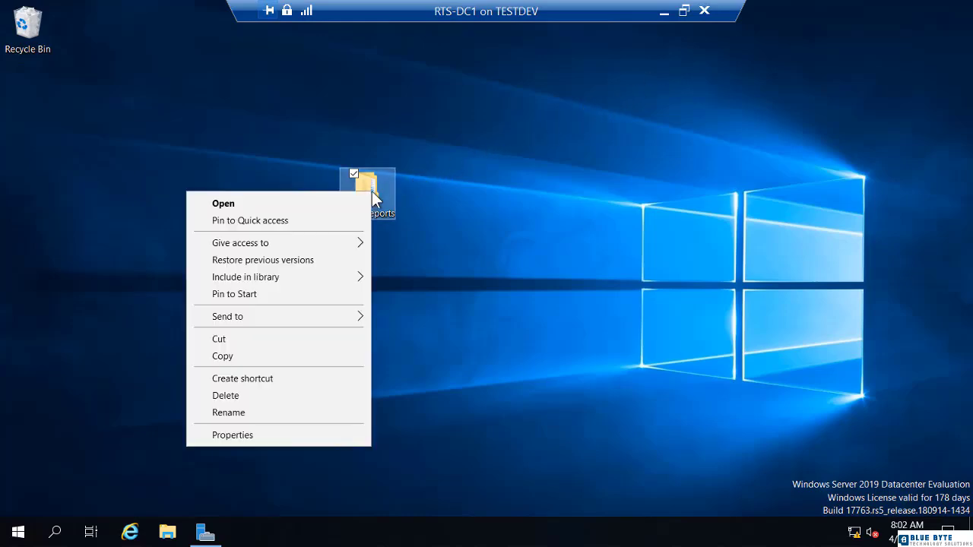
click(294, 396)
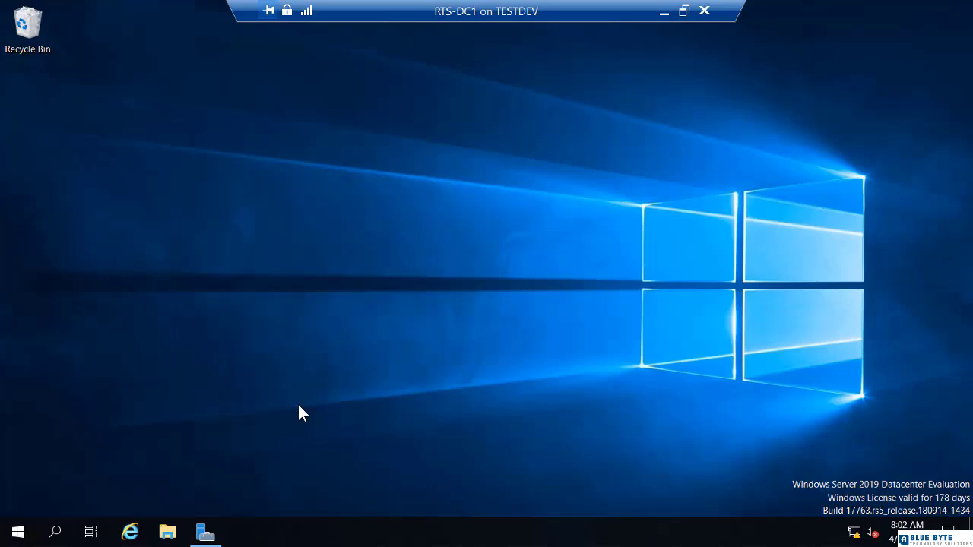